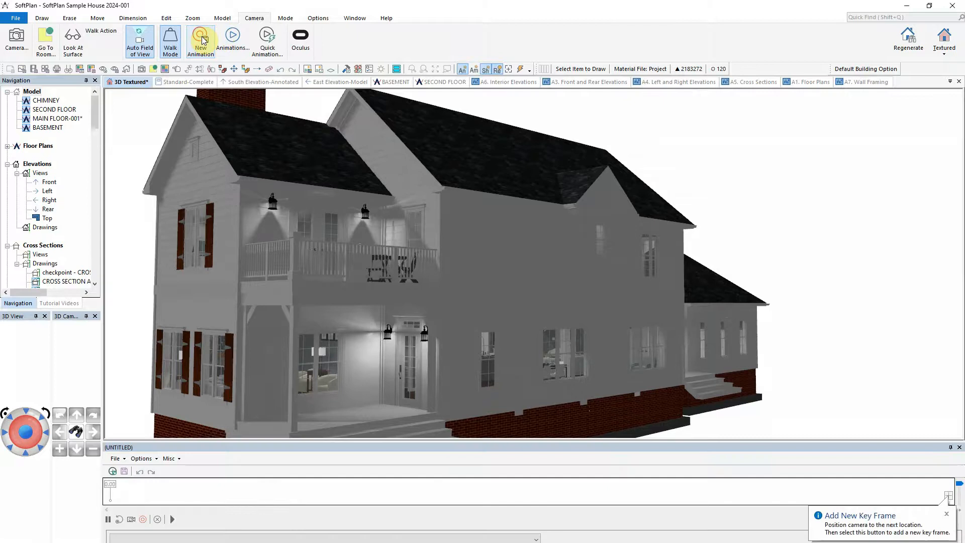
- Aim the camera at the front porch of the house and add that view to the end of the animation as a key frame
left_click(77, 433)
left_click(297, 351)
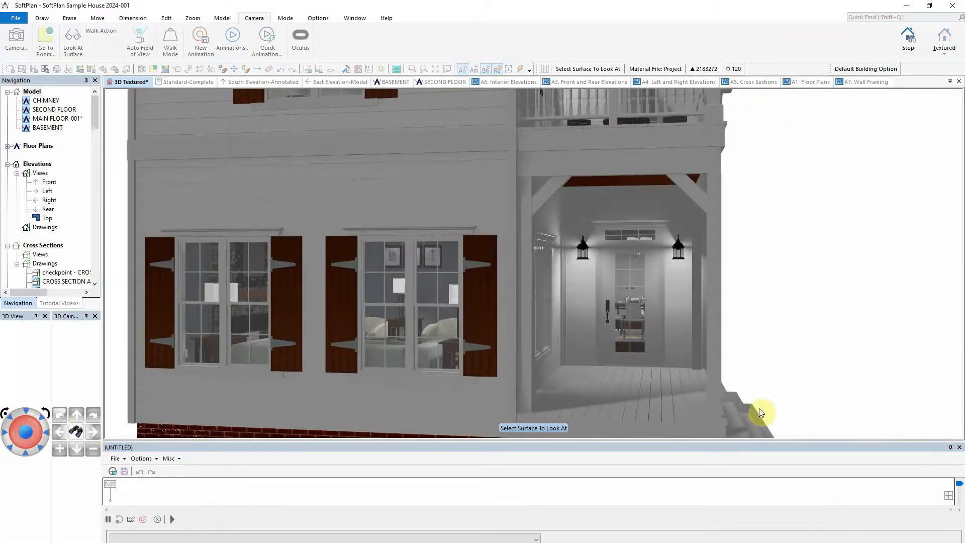
left_click(948, 497)
mouse_move(949, 500)
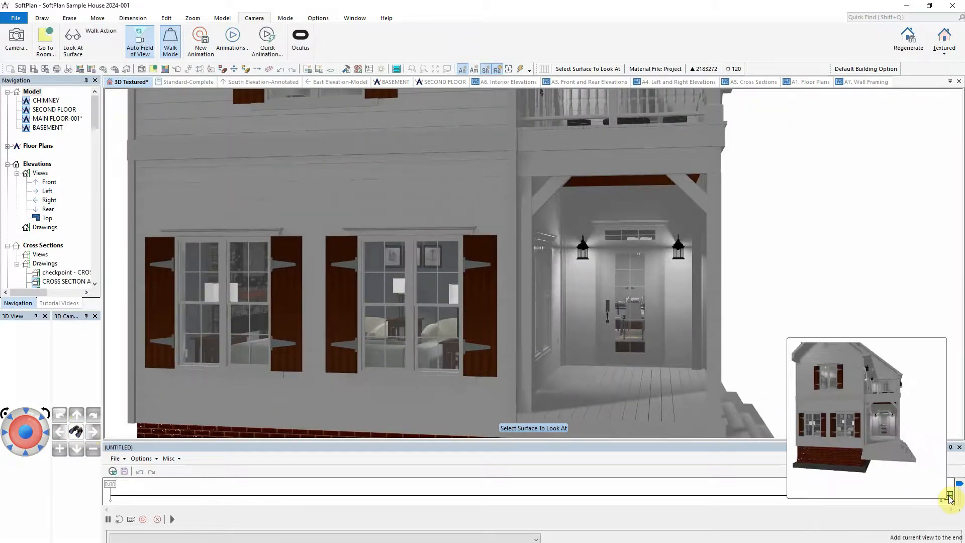
- Bring the camera close to the front door, add the view as a key frame, and hold it for 3 seconds
left_click(716, 385)
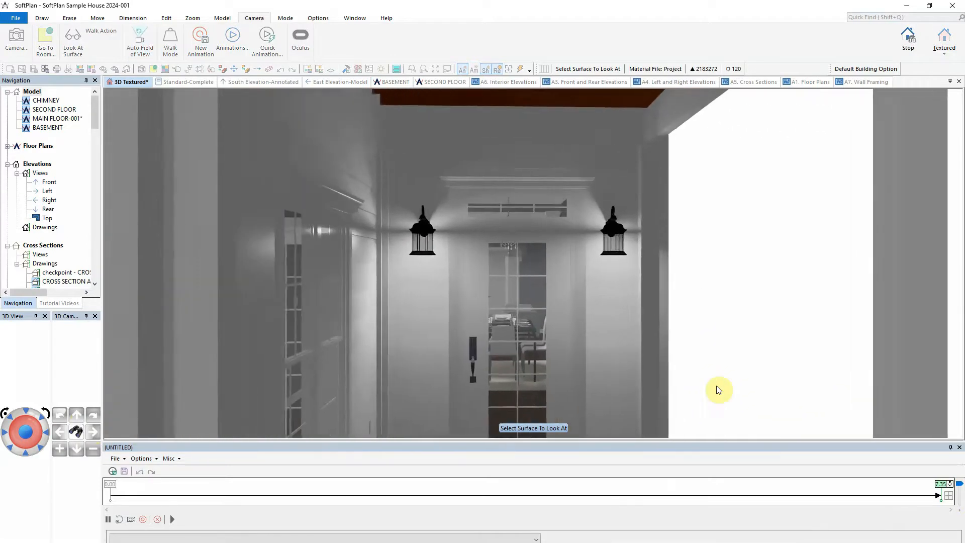
left_click(948, 497)
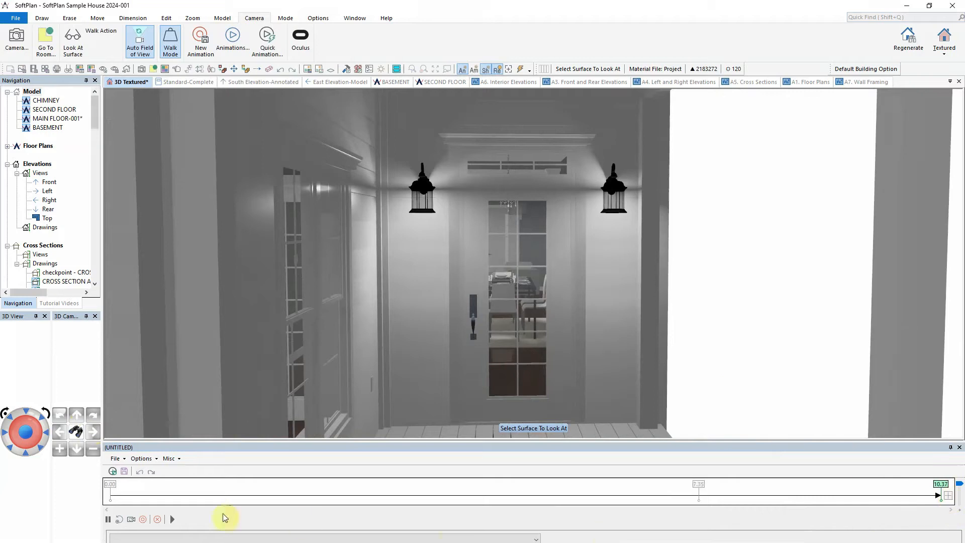
left_click(947, 497)
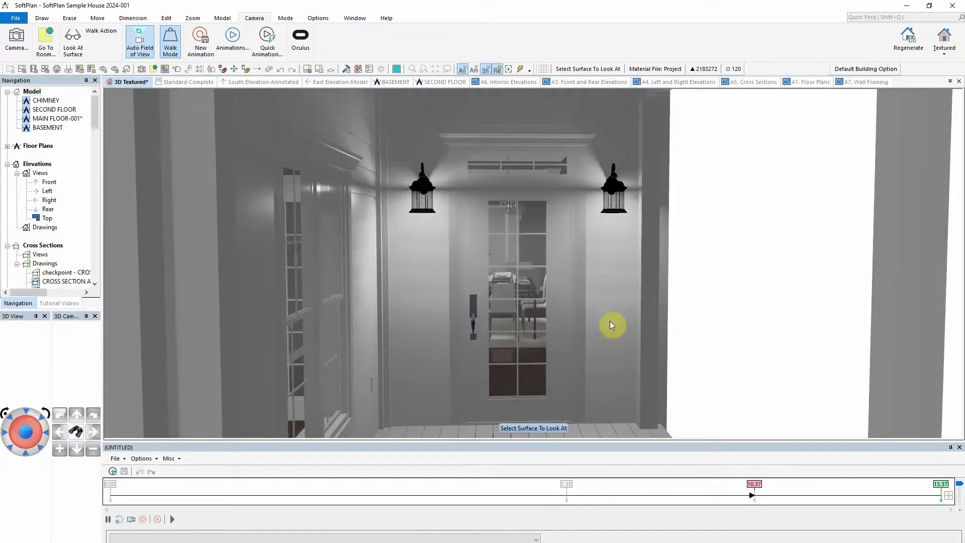
- Animate the front door in the timeline with the opening name "Front Entry" and a closed initial state
right_click(575, 317)
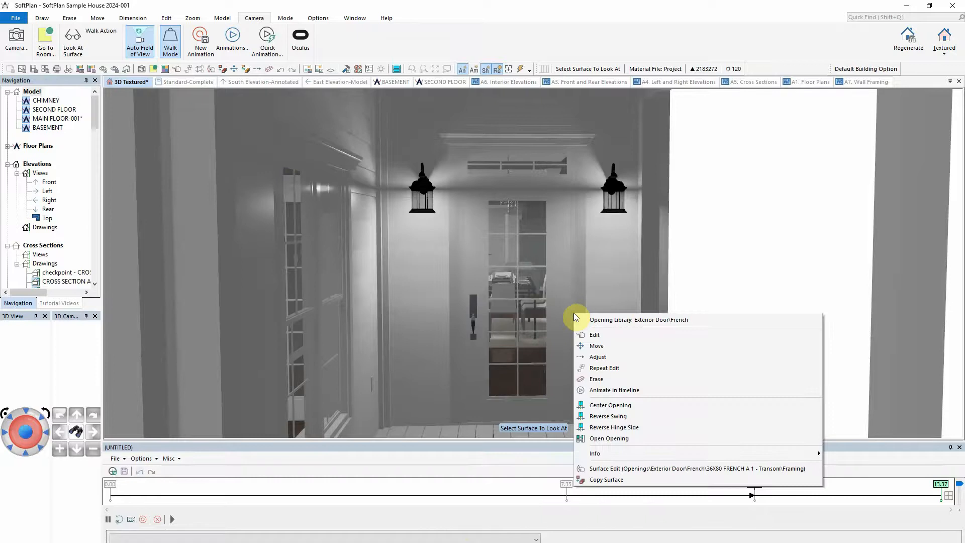
left_click(622, 390)
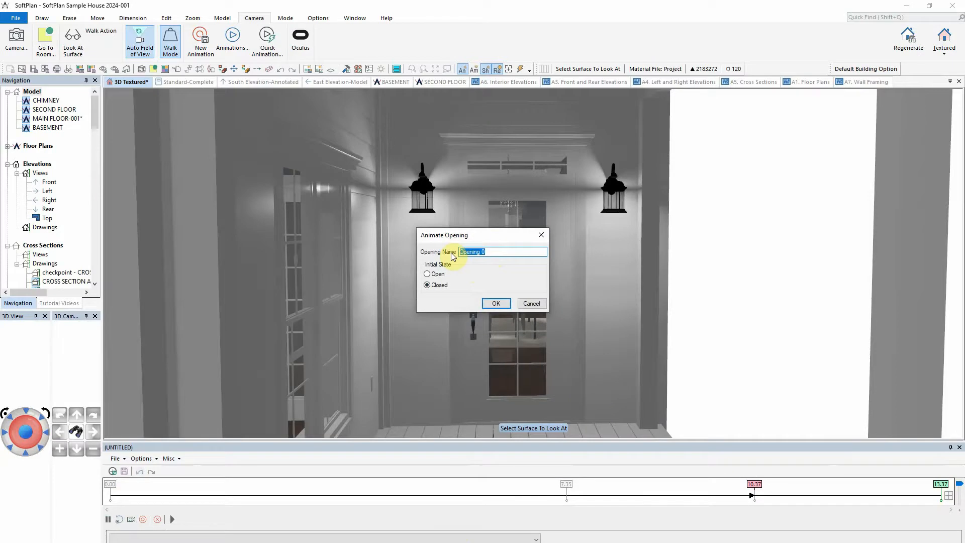
type("Front Entry")
left_click(495, 303)
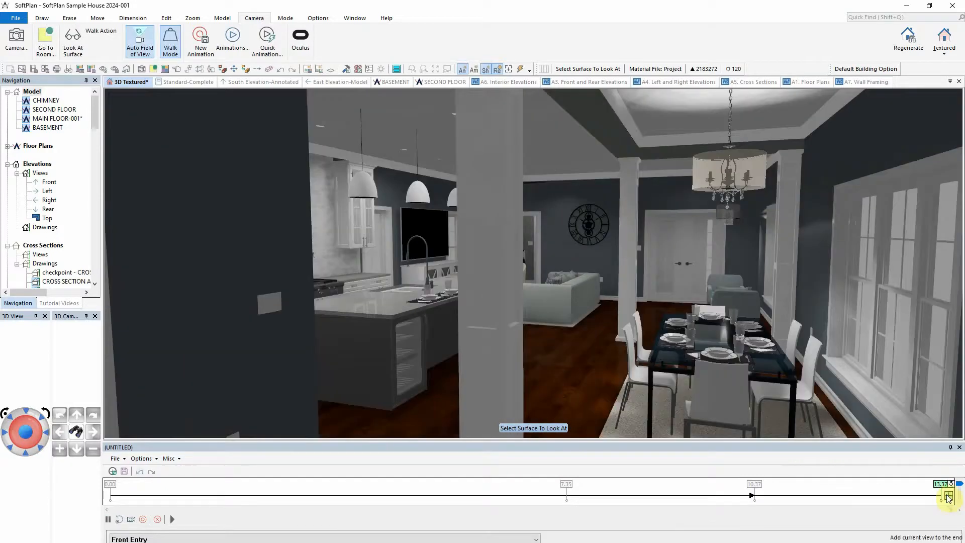
- Add the interior view of the kitchen and dining area as the last key frame and play the animation from the start
left_click(948, 496)
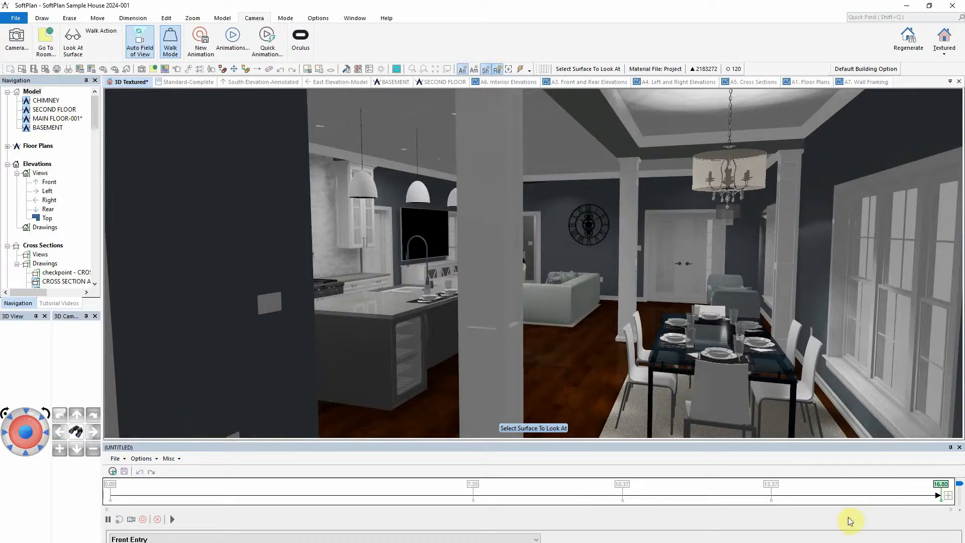
left_click(111, 495)
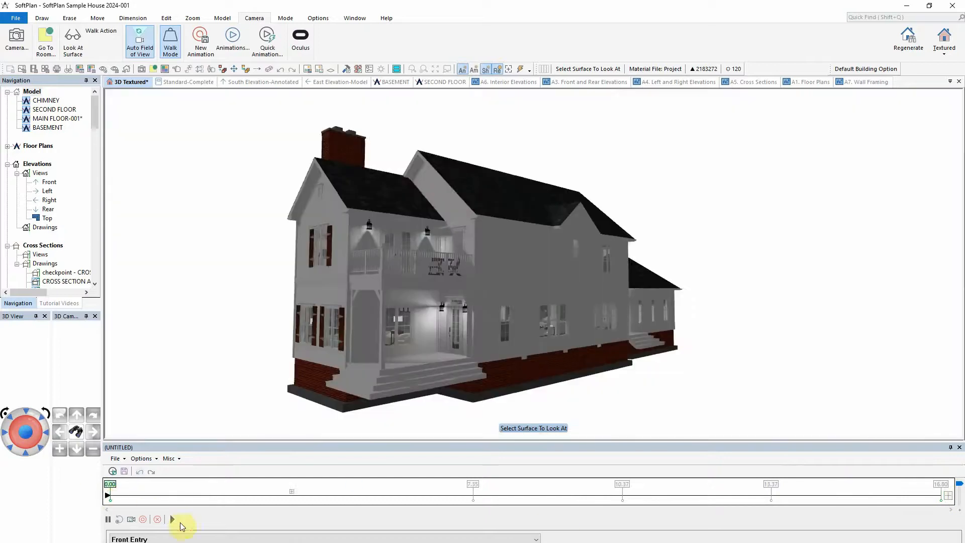
left_click(172, 519)
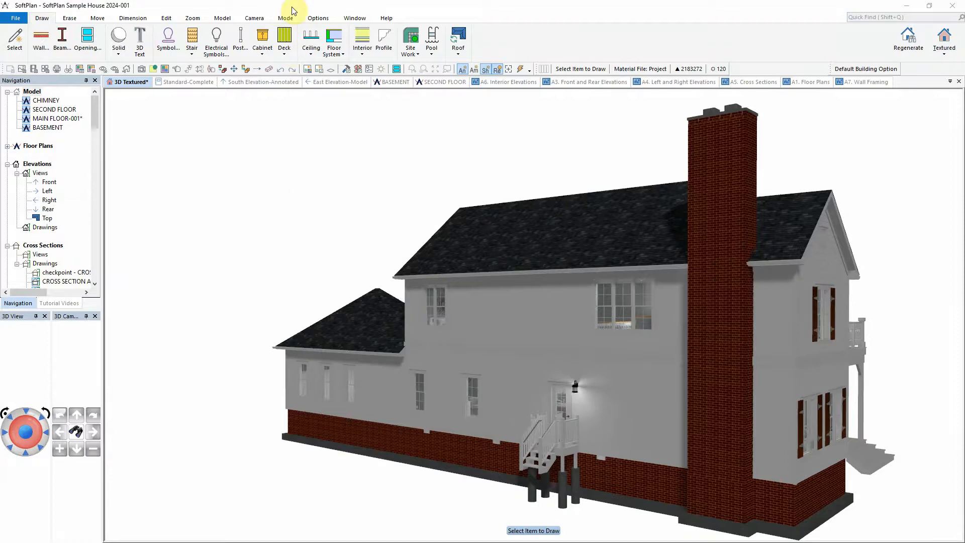
- Start a new animation, add a key frame looking at the side door with the steps, and hold that view for 3 seconds
left_click(254, 18)
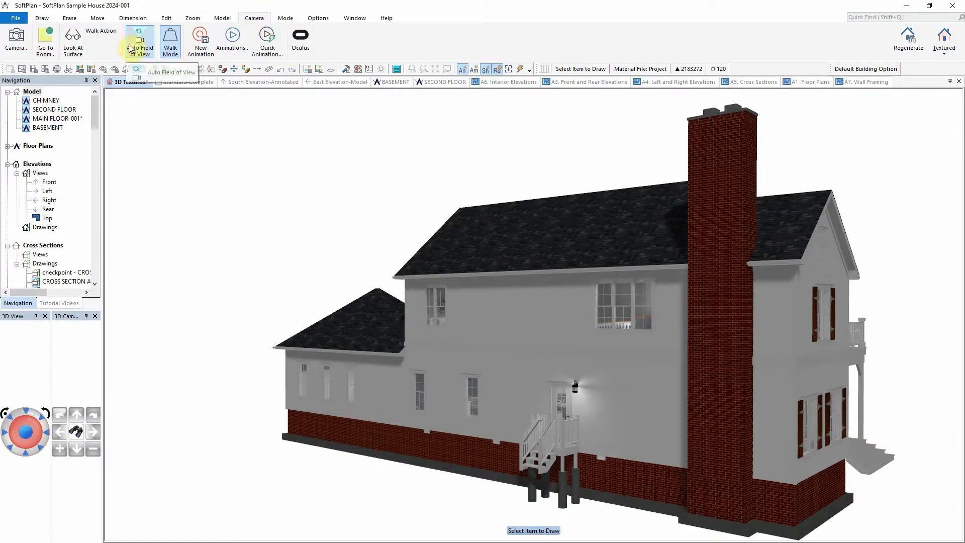
left_click(201, 48)
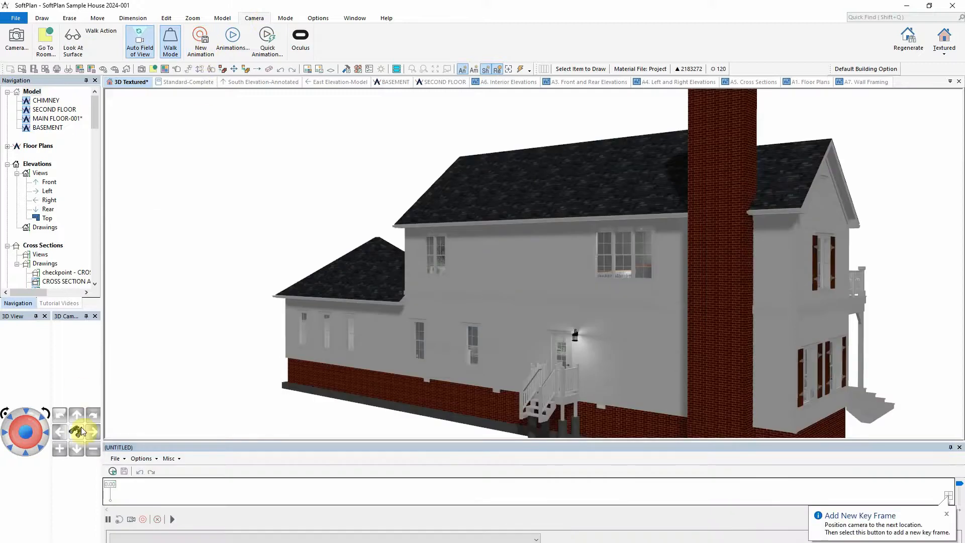
left_click(77, 432)
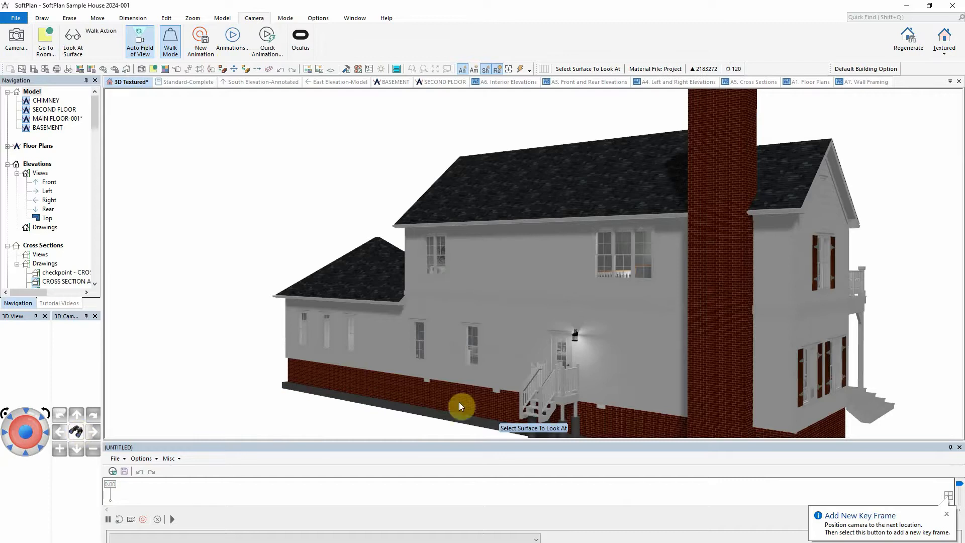
left_click(568, 360)
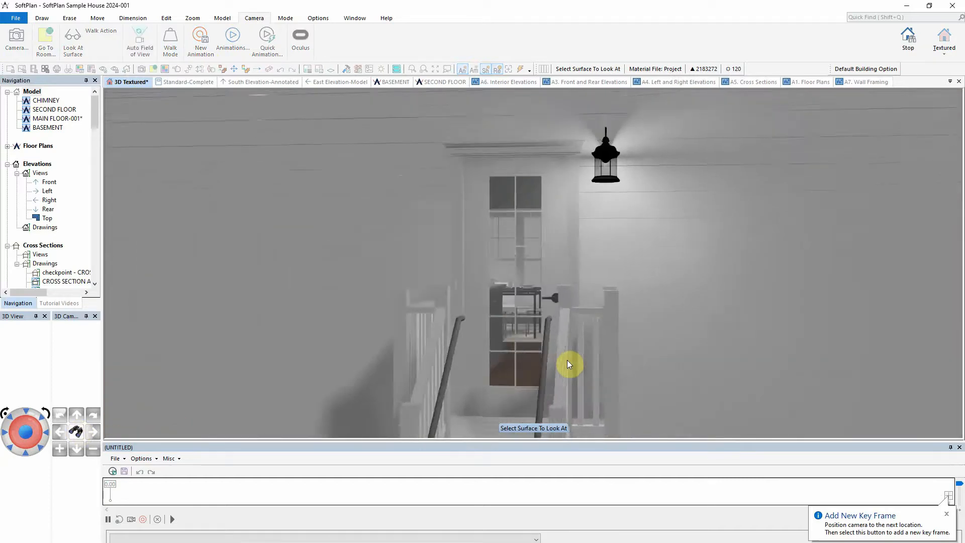
left_click(947, 496)
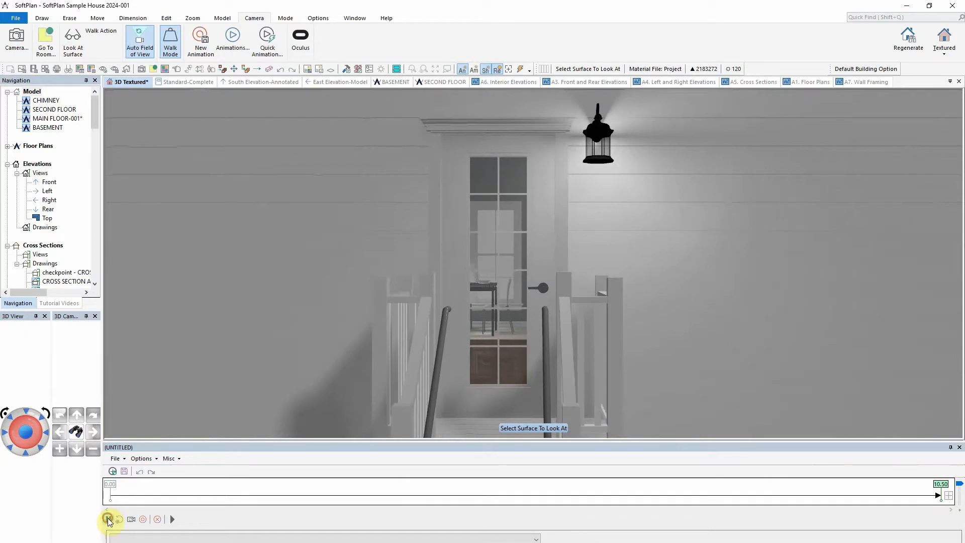
left_click(948, 496)
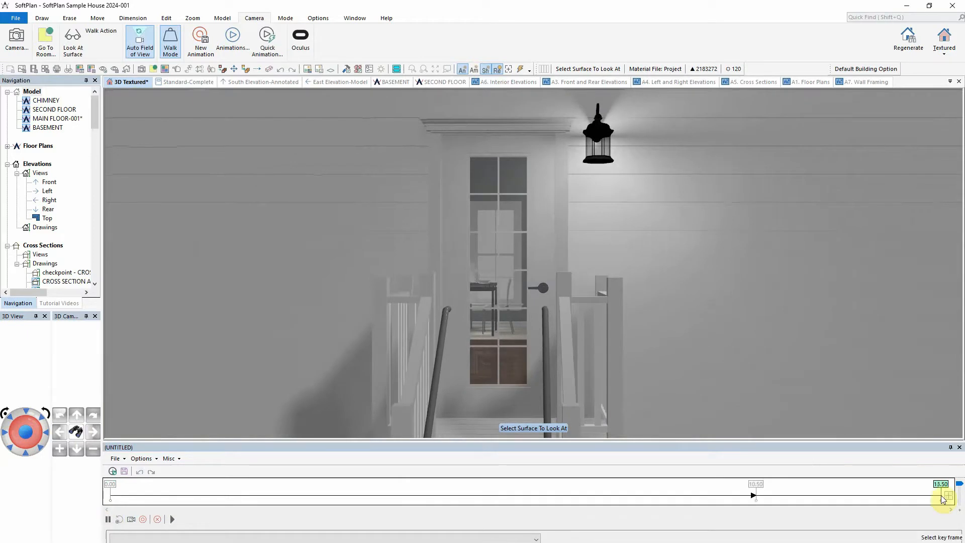
- Animate the exterior side door in the timeline with the opening name "Side Door" and a closed initial state
right_click(541, 284)
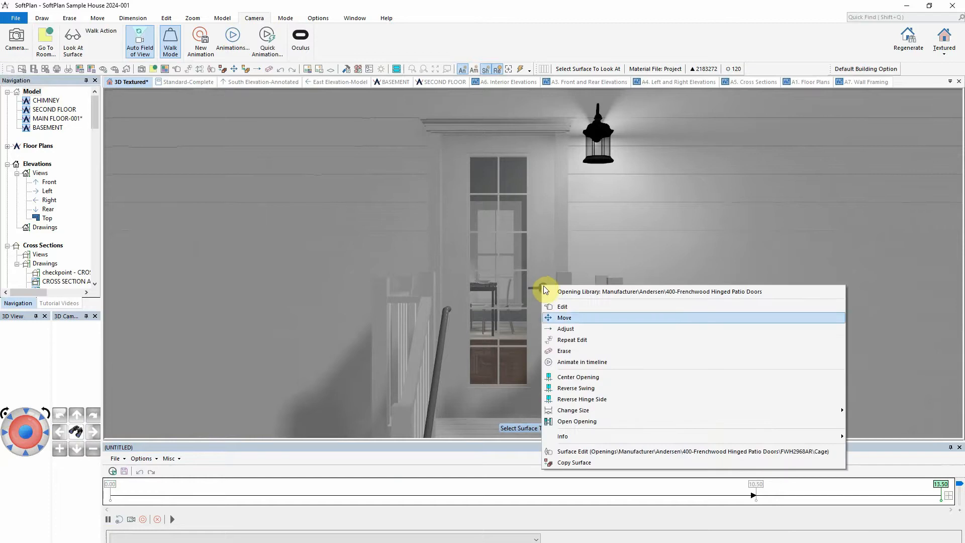
left_click(589, 360)
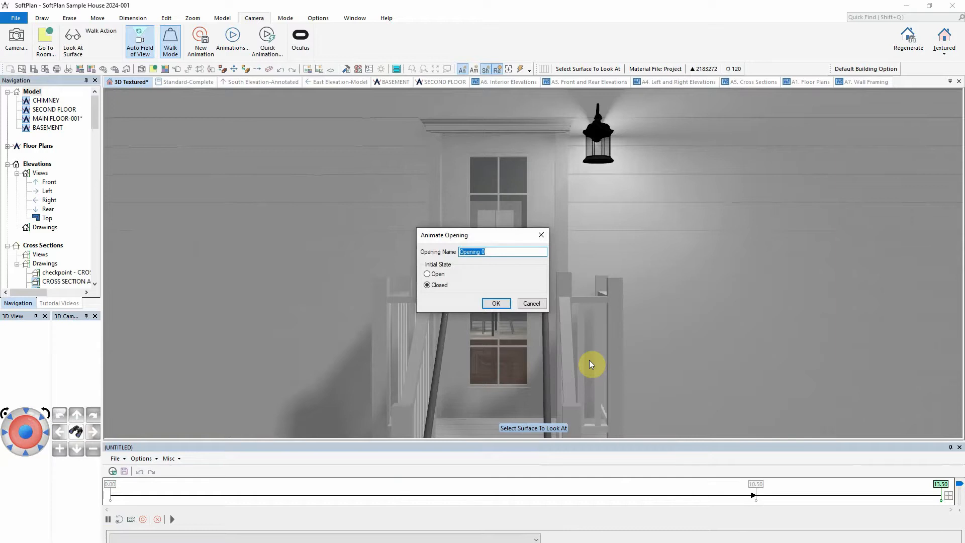
type("Side Door")
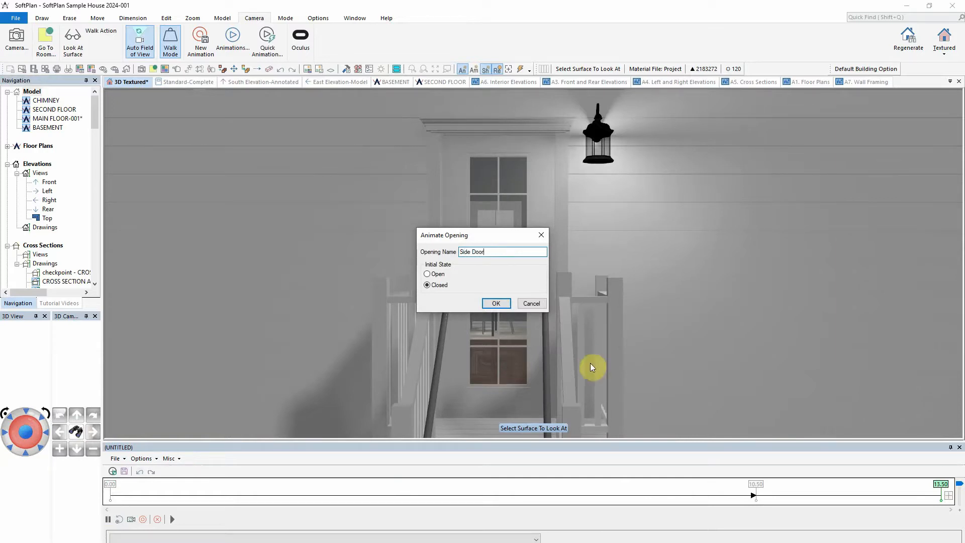
left_click(503, 305)
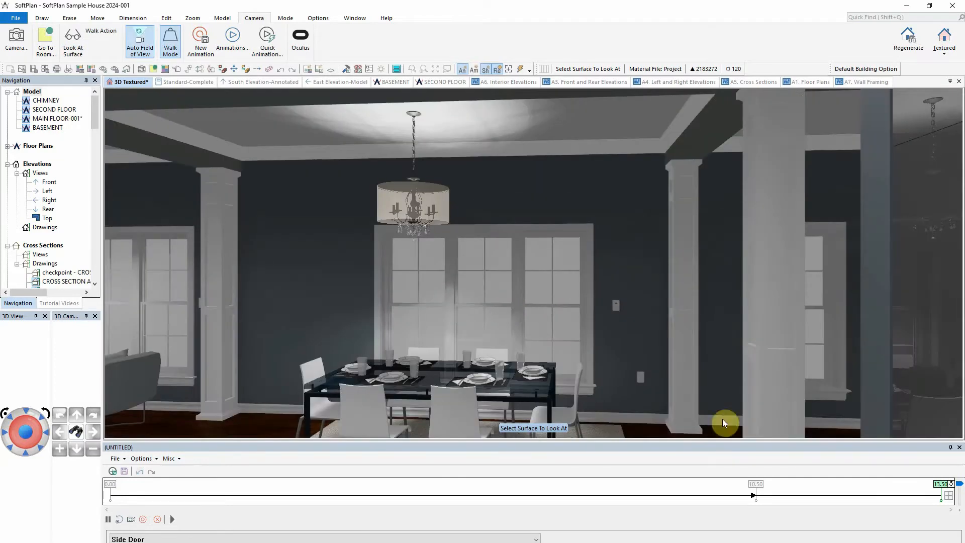
- Add key frames from the dining area to the interior French door, and hold the door view for 3 seconds
left_click(948, 495)
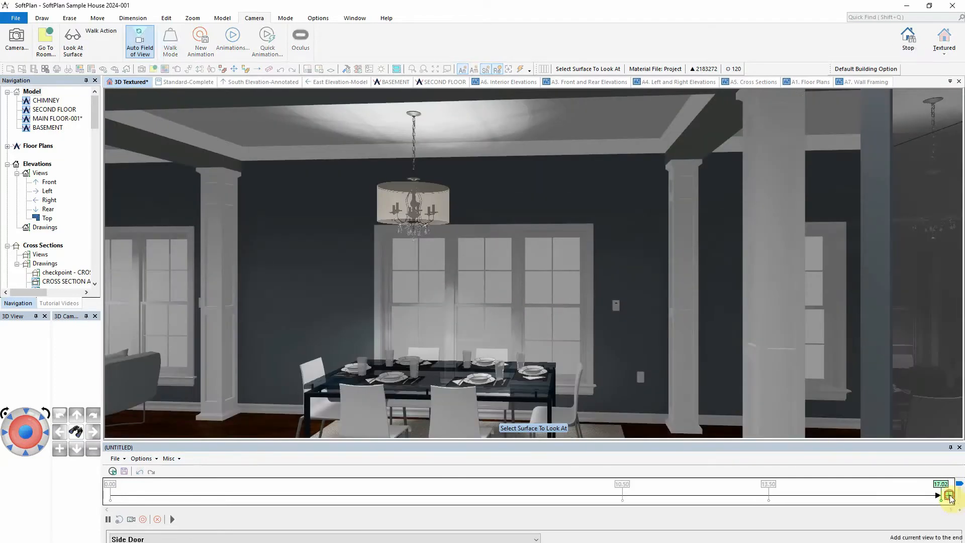
left_click_drag(624, 358, 647, 354)
left_click(948, 496)
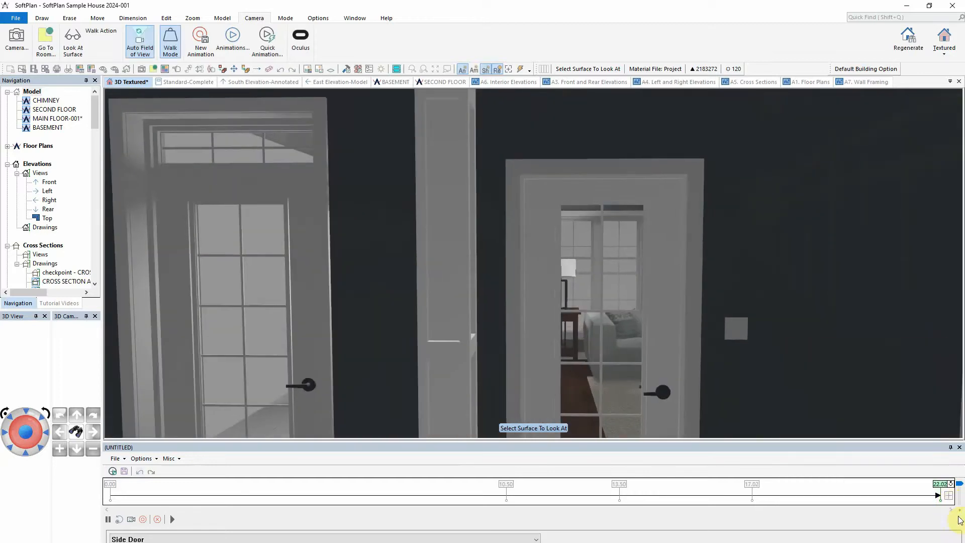
left_click(948, 496)
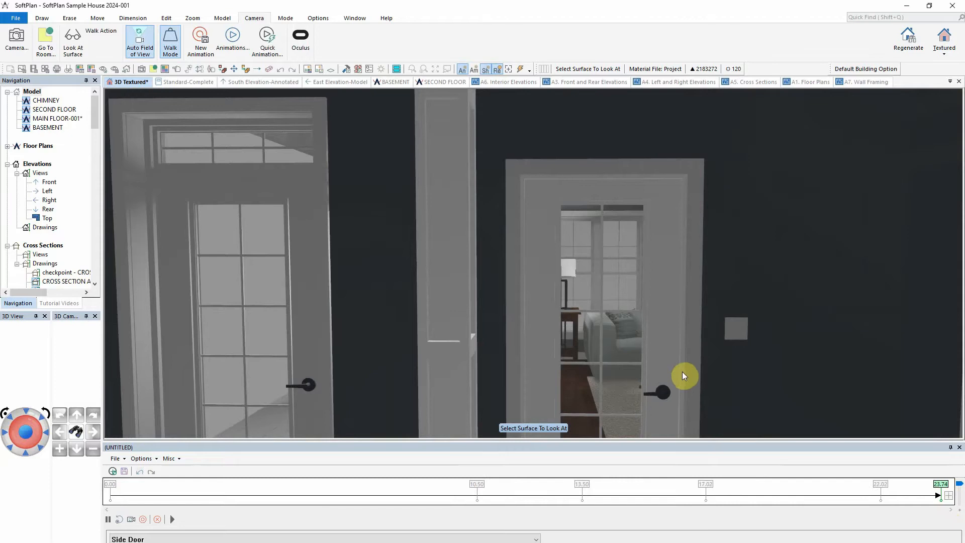
left_click(108, 520)
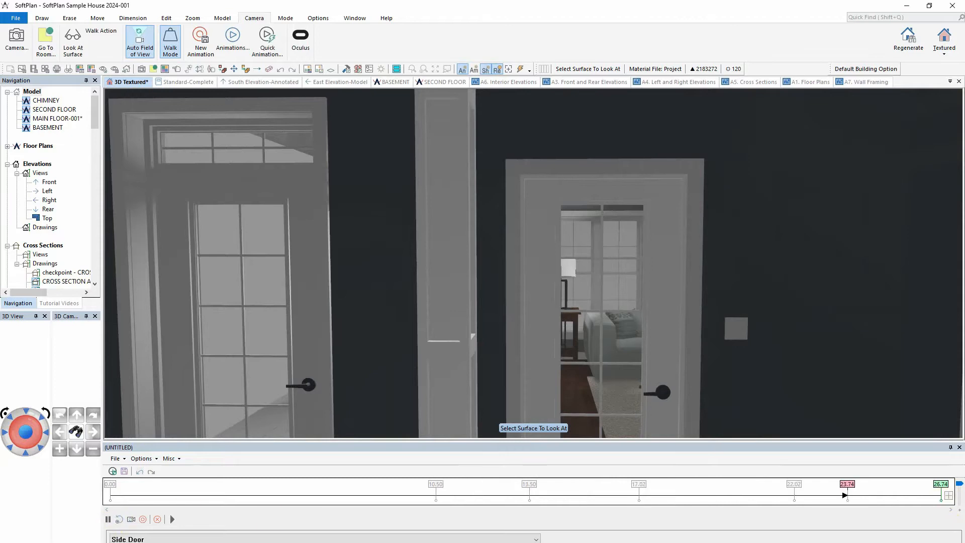
- Animate the interior French door as "Sitting Room", initially closed, and add the view inside the sitting room as a key frame
right_click(665, 339)
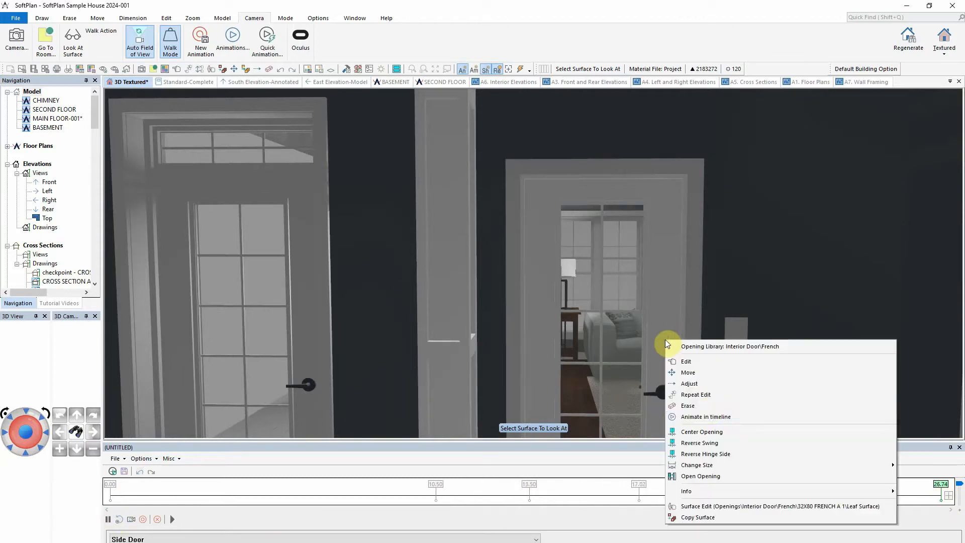
left_click(710, 416)
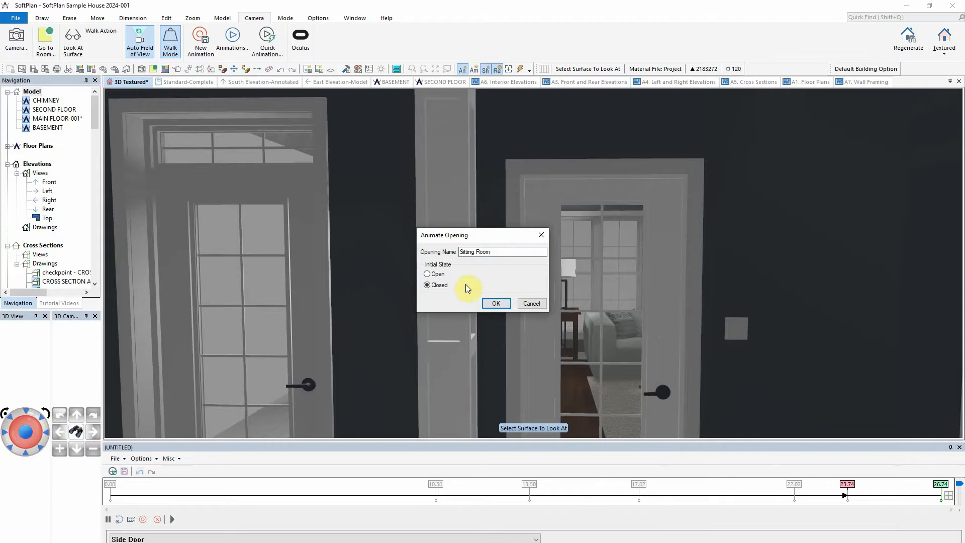
left_click(495, 303)
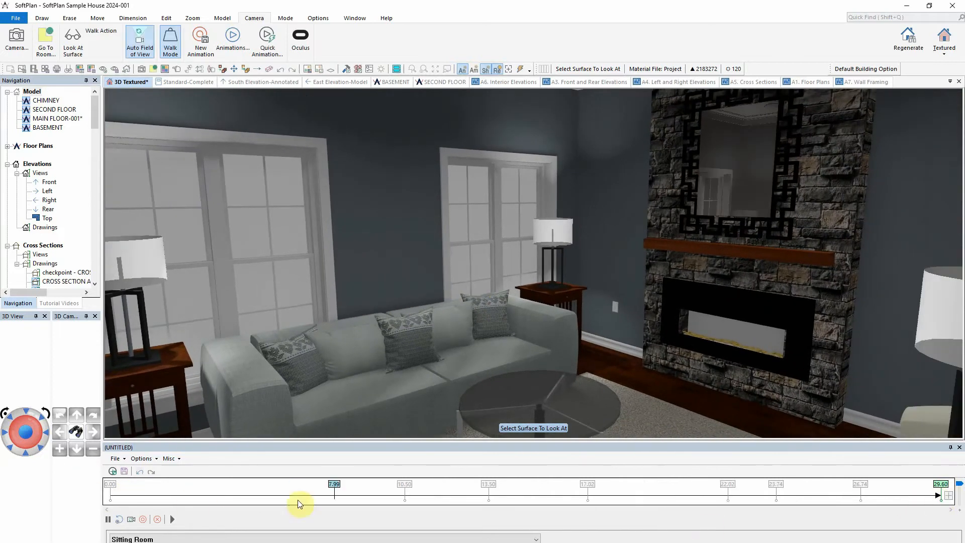
- Play the animation from about 8.9 seconds, just before the camera reaches the side door
left_click(356, 492)
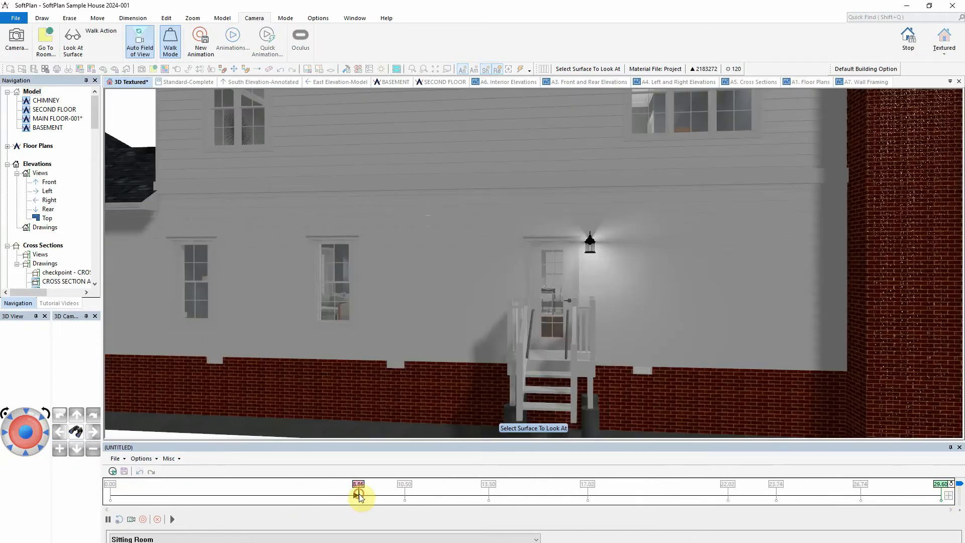
left_click(170, 519)
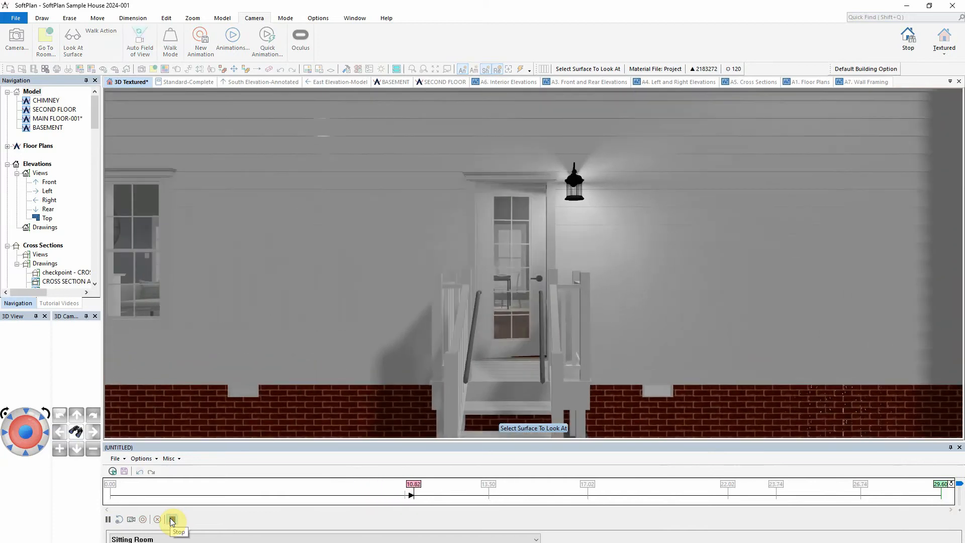